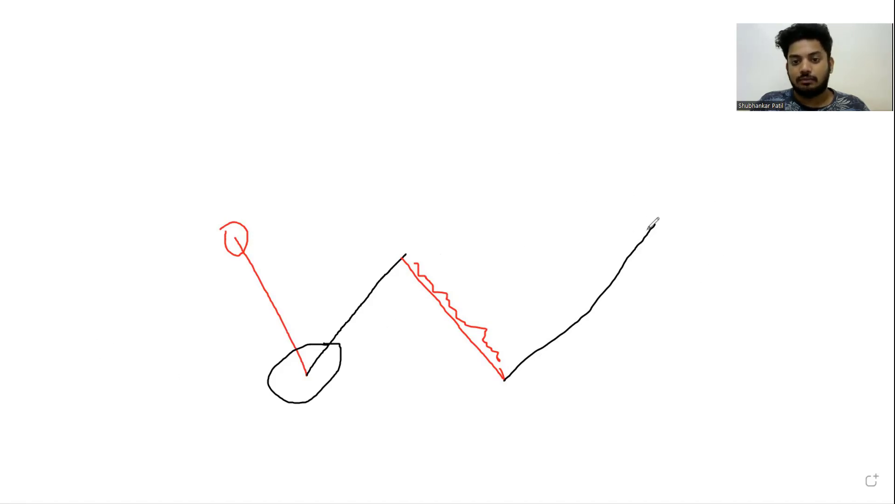
Draw a red falling line after the right peak, then circle the right and middle peaks in red
left_click_drag(654, 221, 747, 366)
mouse_move(664, 209)
left_mouse_down()
mouse_move(595, 215)
mouse_move(683, 237)
left_mouse_up()
left_click_drag(626, 204, 689, 233)
left_click_drag(404, 237, 369, 220)
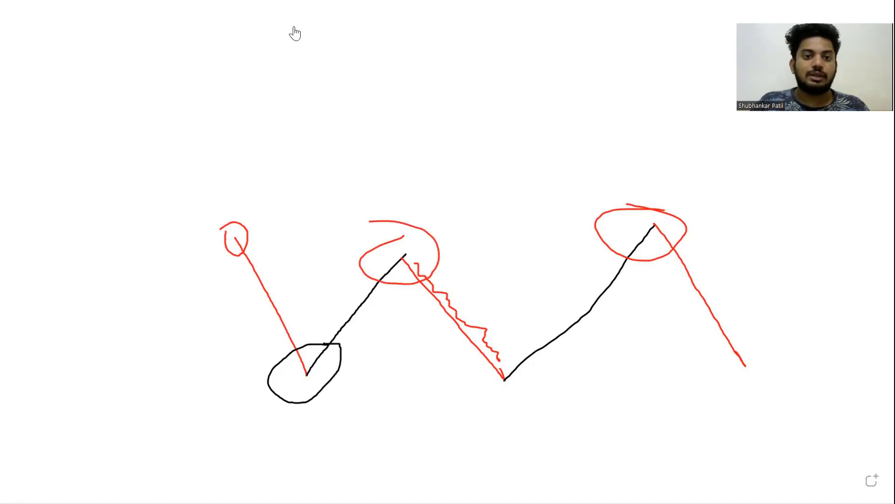
Open the IV Chart via 'iv chart' search and frame NMDC from Mar 05 to Mar 29
type("iv ")
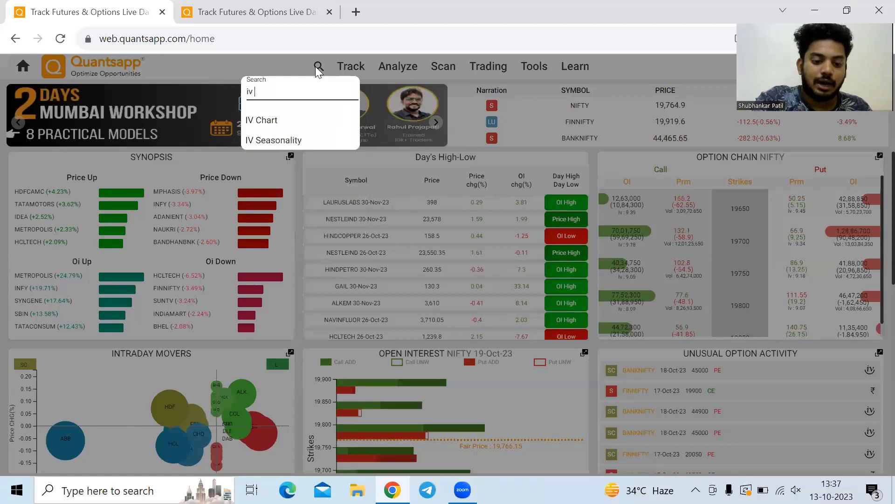
type("chart")
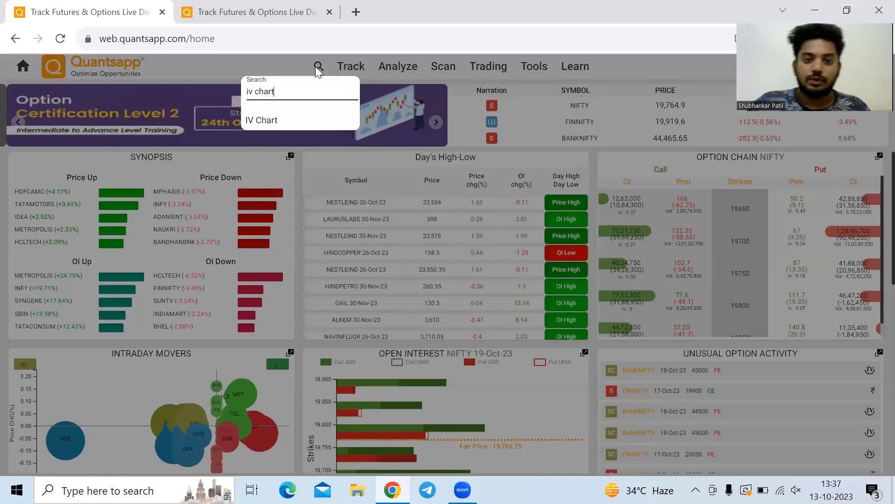
left_click(272, 122)
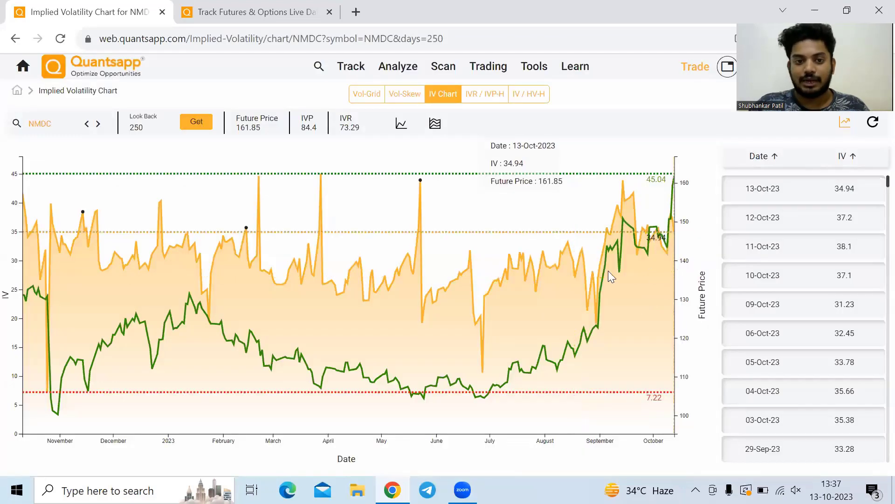
scroll(322, 247, "up", 4)
left_click_drag(276, 275, 624, 289)
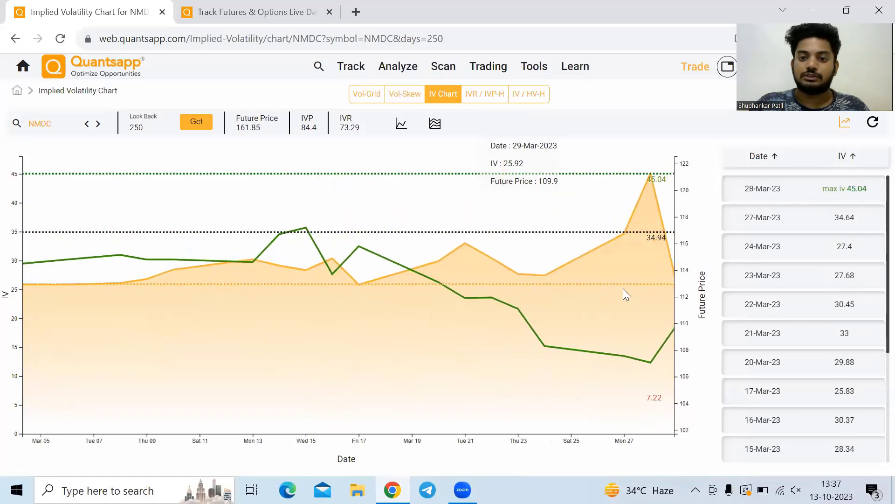
Inspect NMDC's 28-Mar-23 spike at 45.04 max IV, zoom out, and switch to NTPC
scroll(608, 297, "left", 2)
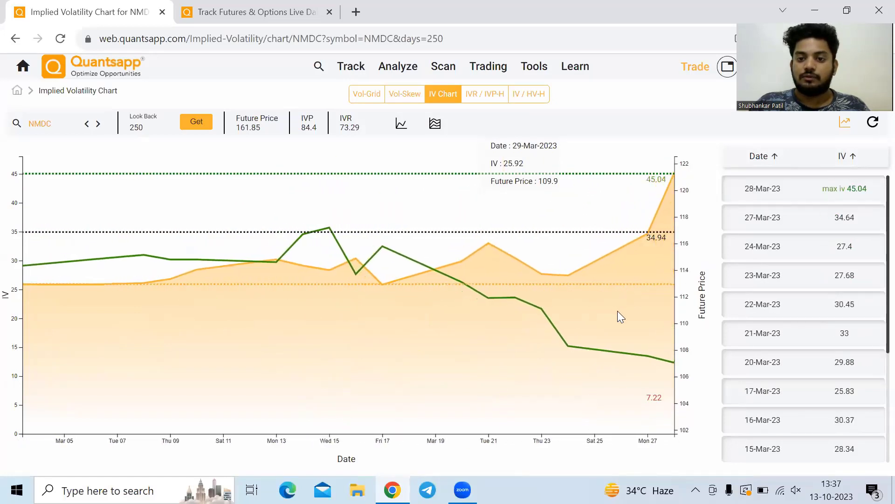
scroll(618, 311, "left", 1)
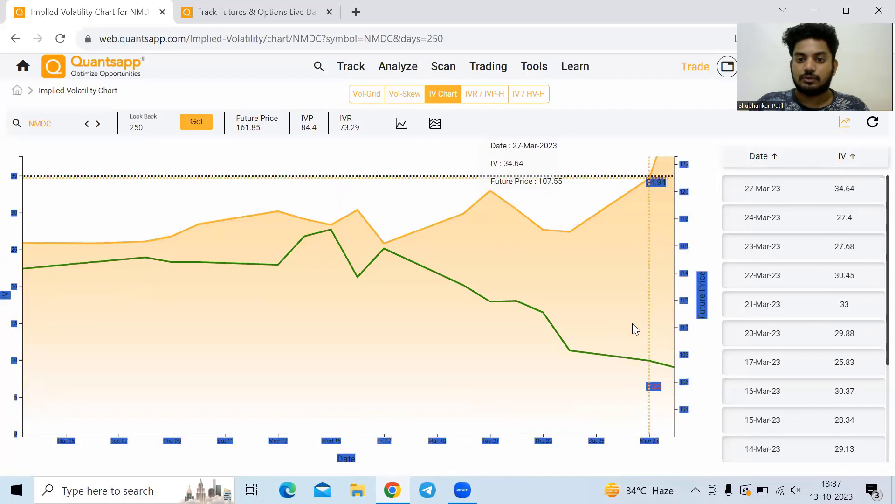
left_click_drag(609, 319, 564, 345)
scroll(585, 345, "left", 1)
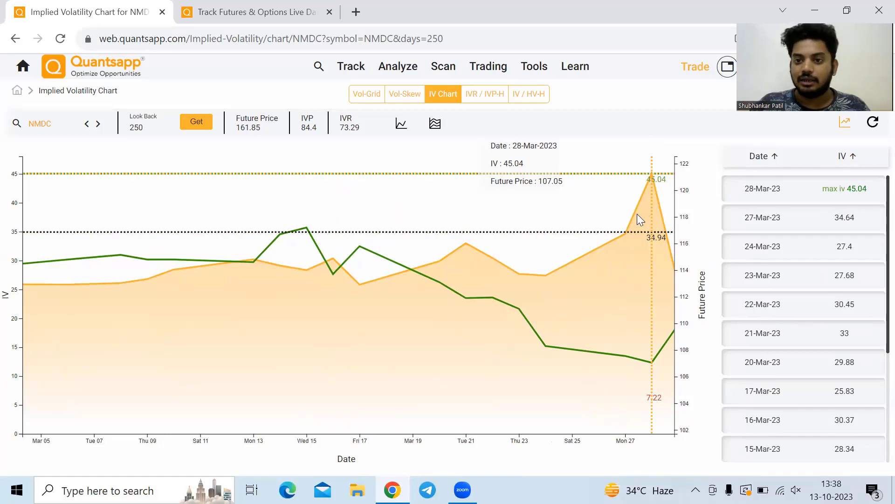
scroll(642, 209, "down", 5)
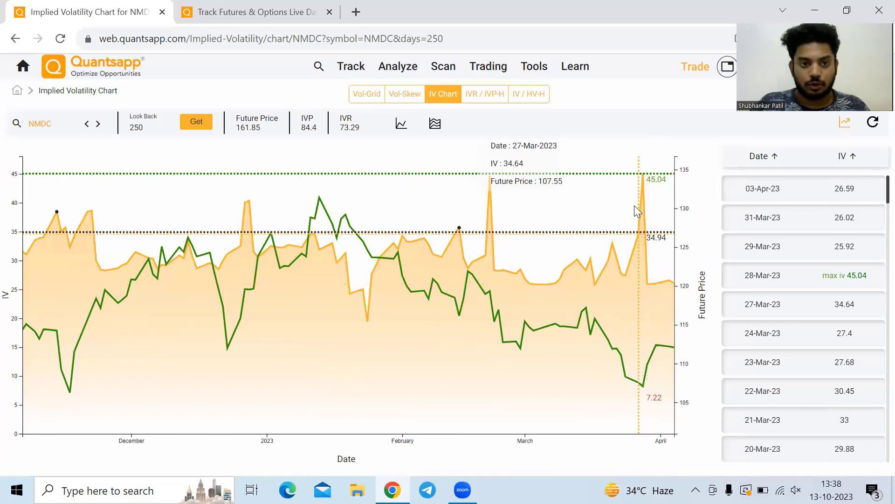
left_click(98, 123)
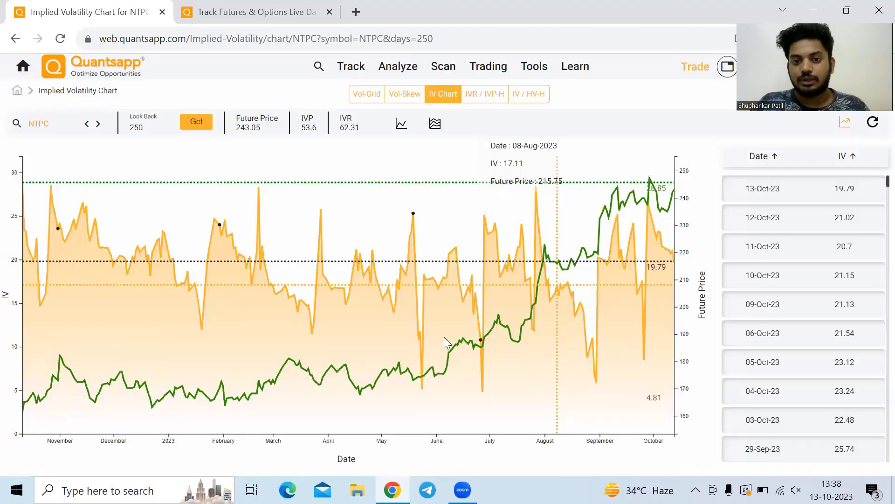
Pan the NTPC IV chart to end at 21 February, then return home and open feature search
scroll(259, 256, "up", 3)
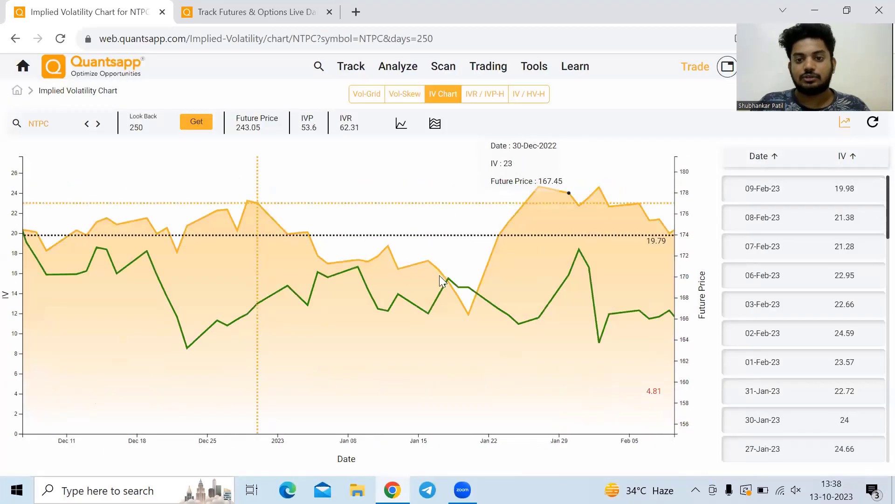
left_click_drag(332, 302, 322, 332)
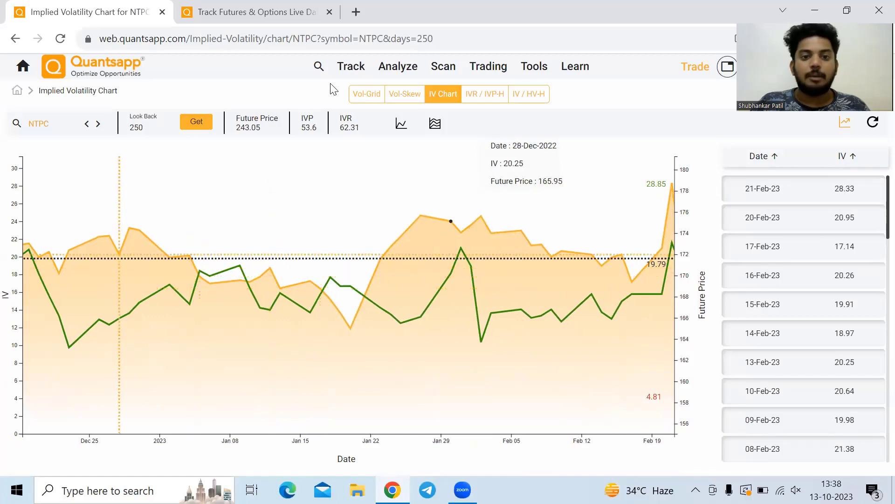
left_click(23, 70)
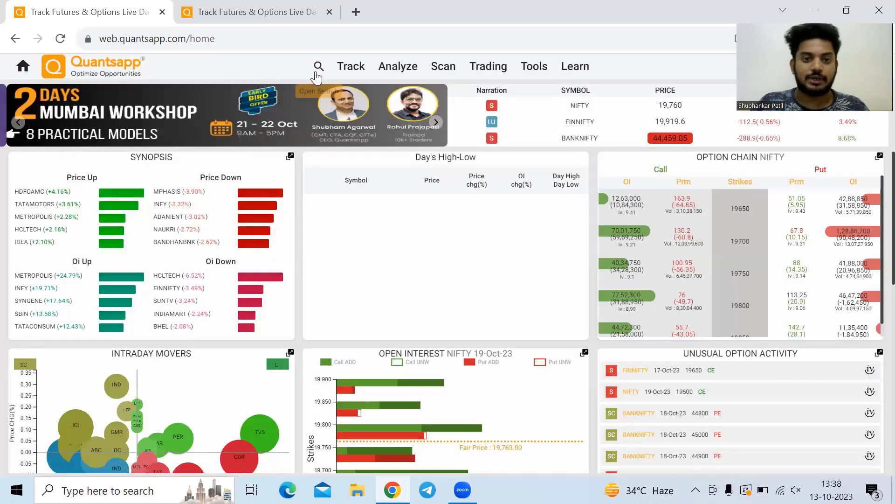
left_click(317, 73)
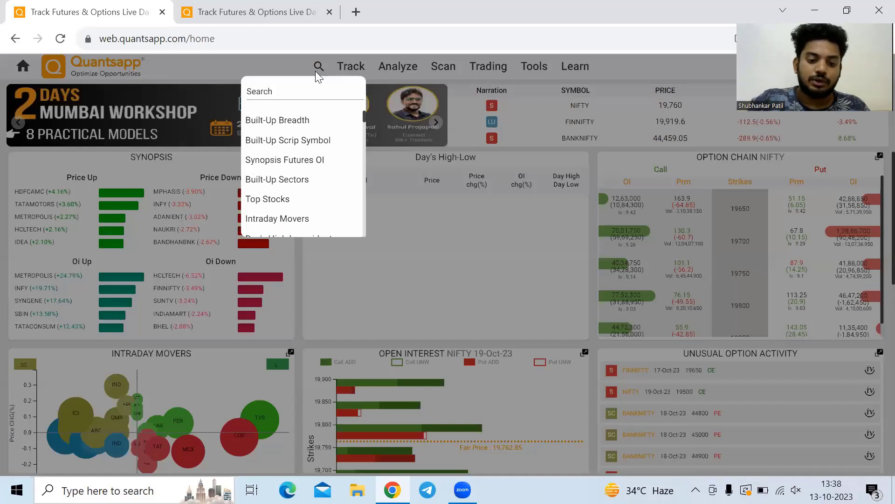
type("vol ")
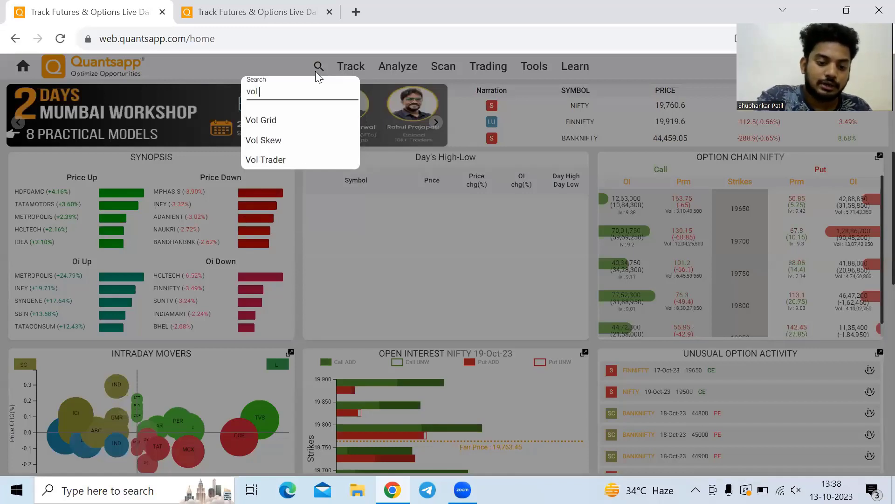
type("trade")
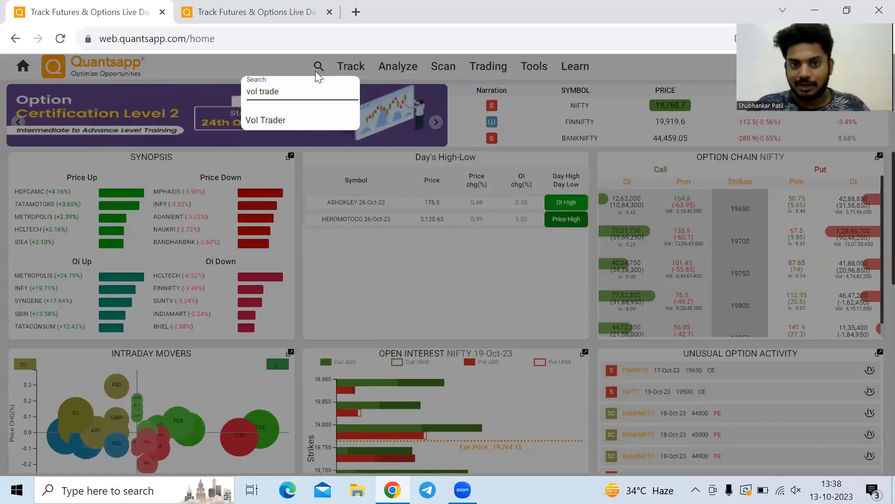
left_click(274, 120)
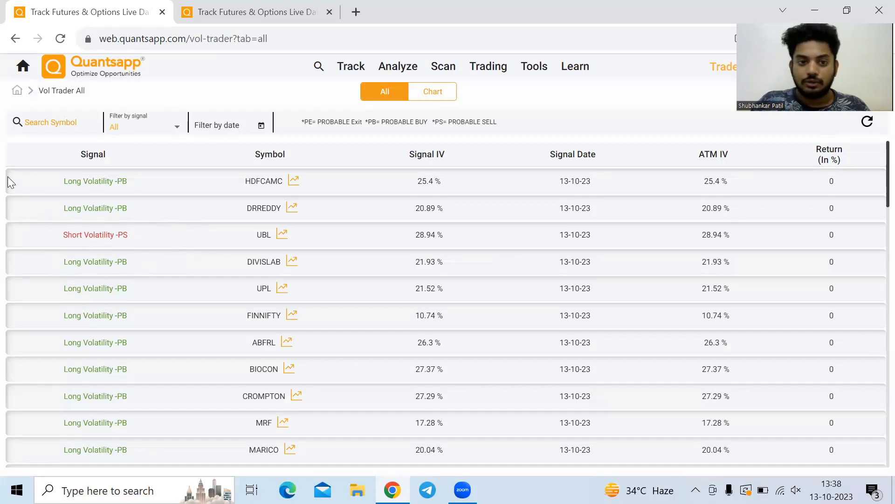
left_click_drag(128, 236, 52, 240)
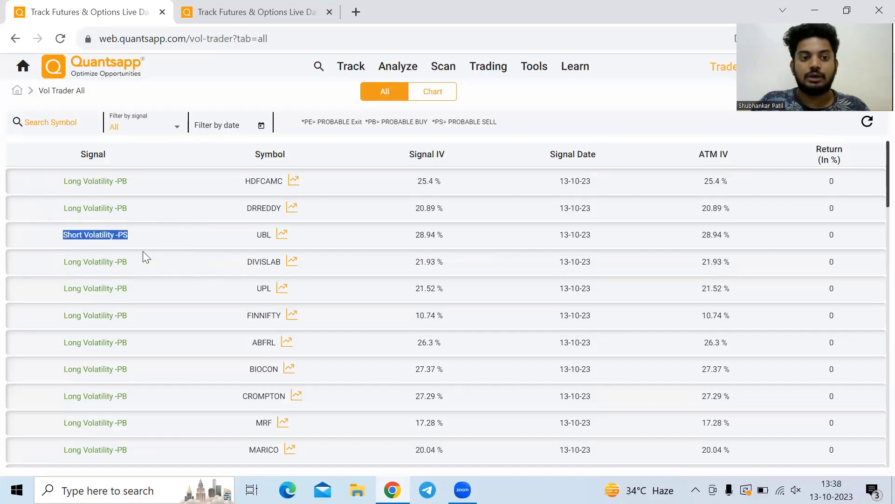
left_click_drag(140, 213, 48, 206)
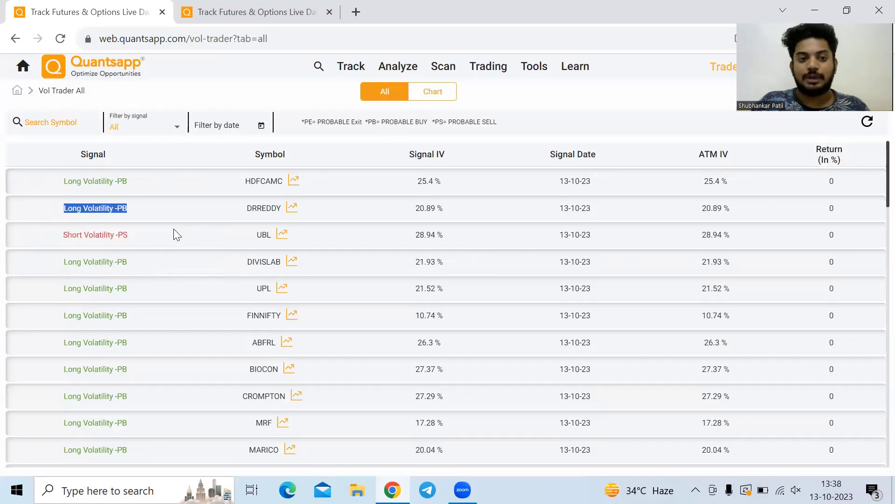
left_click_drag(164, 242, 58, 241)
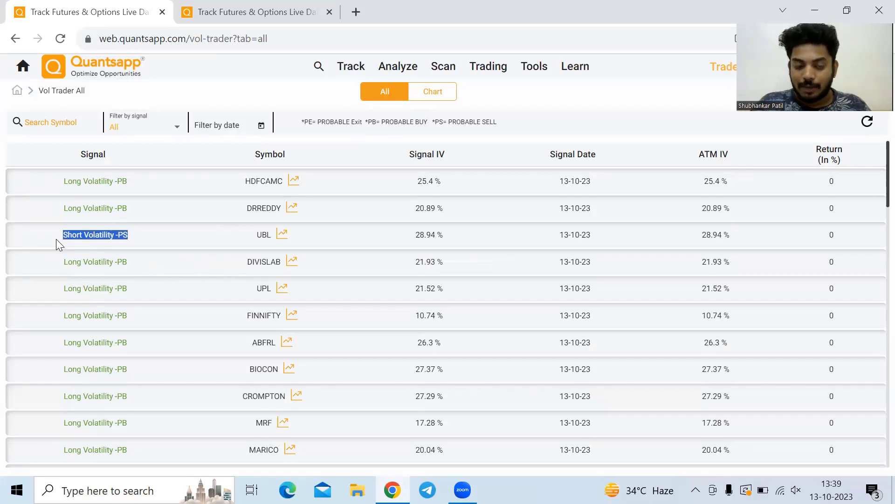
left_click_drag(146, 209, 42, 216)
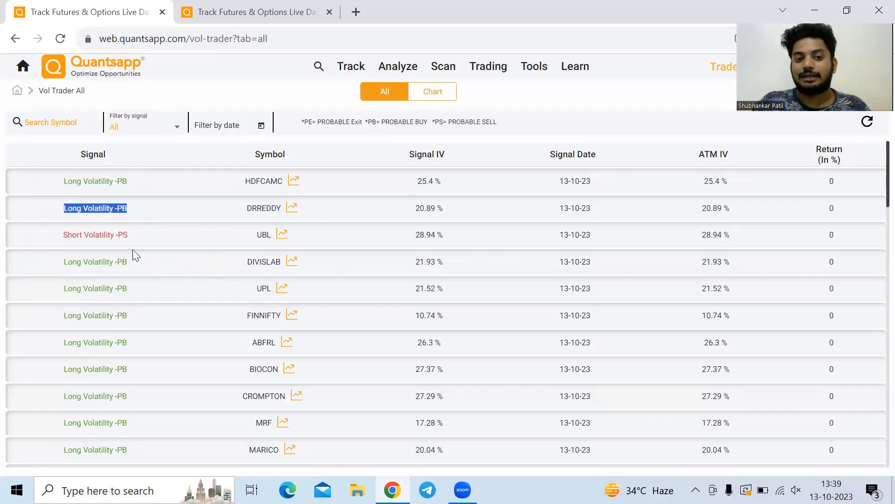
left_click(457, 101)
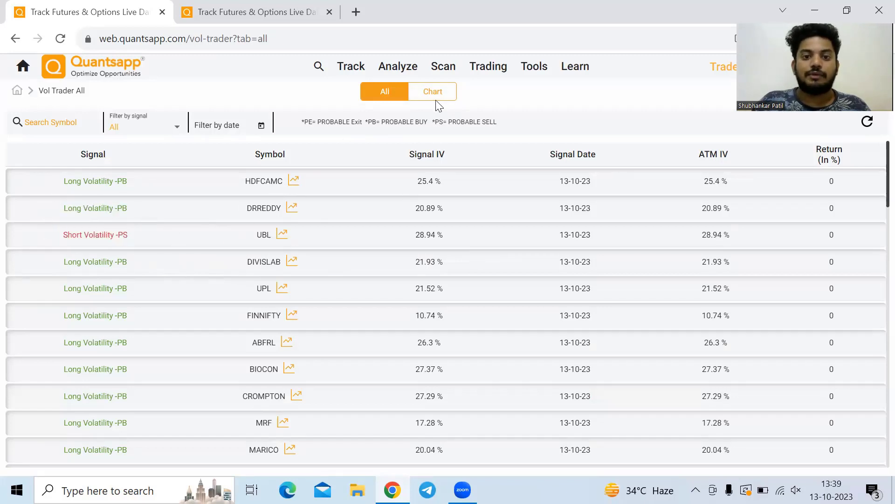
Open the NTPC Vol Trader Chart and highlight the latest trade's dates 28-09-23 to 29-09-23 and 1.71% return
left_click(437, 105)
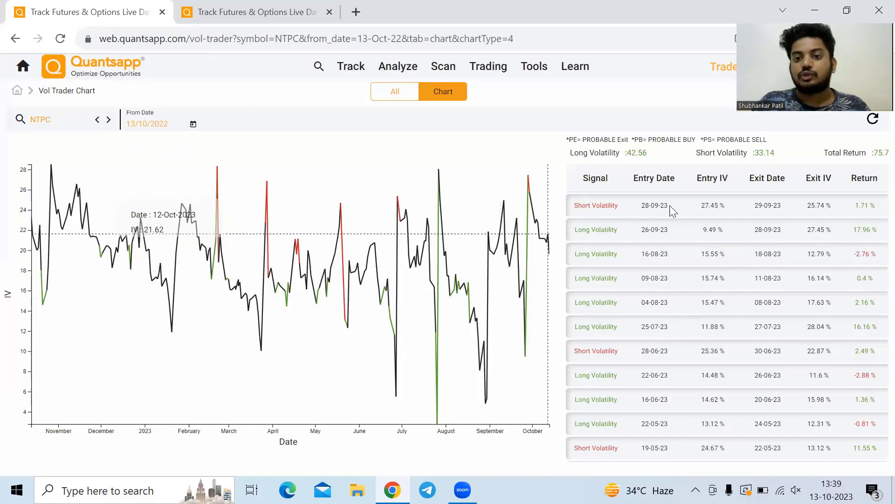
left_click_drag(684, 208, 638, 215)
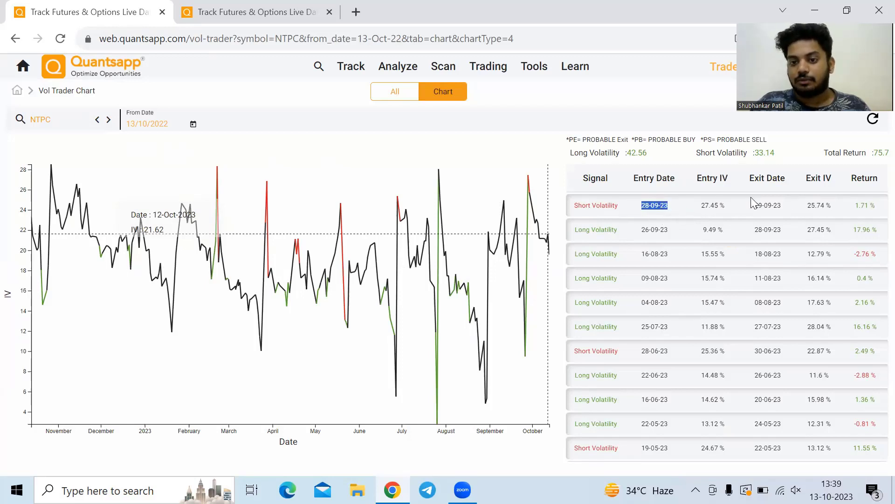
left_click_drag(787, 214, 752, 220)
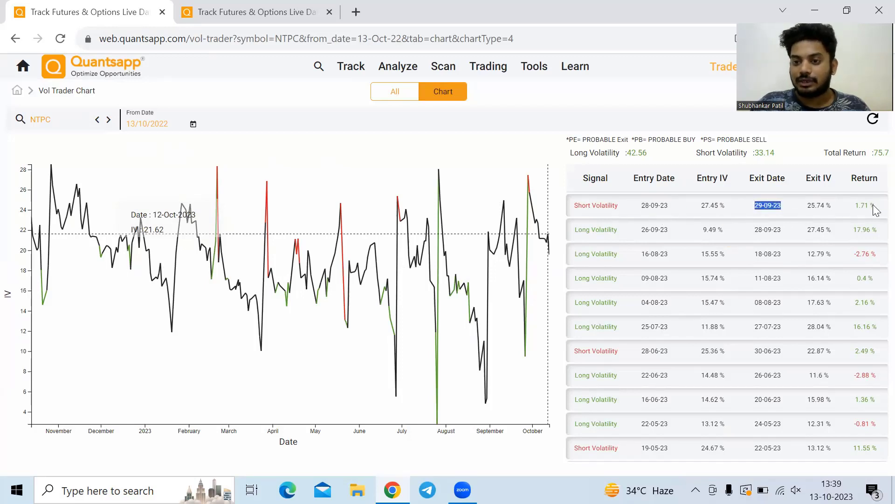
left_click_drag(877, 204, 857, 217)
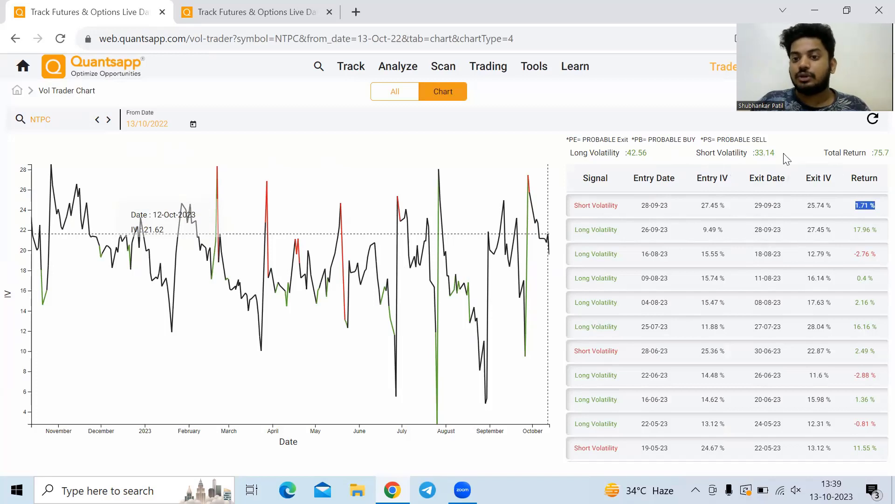
Highlight the trade's Short Volatility signal, entry IV 27.45%, exit IV 25.74% and 1.71% return
triple_click(580, 207)
left_click(721, 207)
triple_click(722, 207)
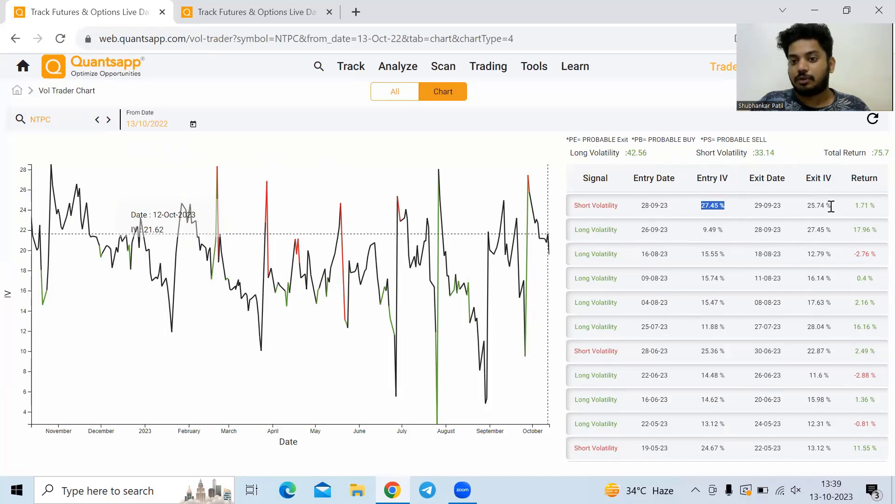
left_click_drag(831, 205, 807, 205)
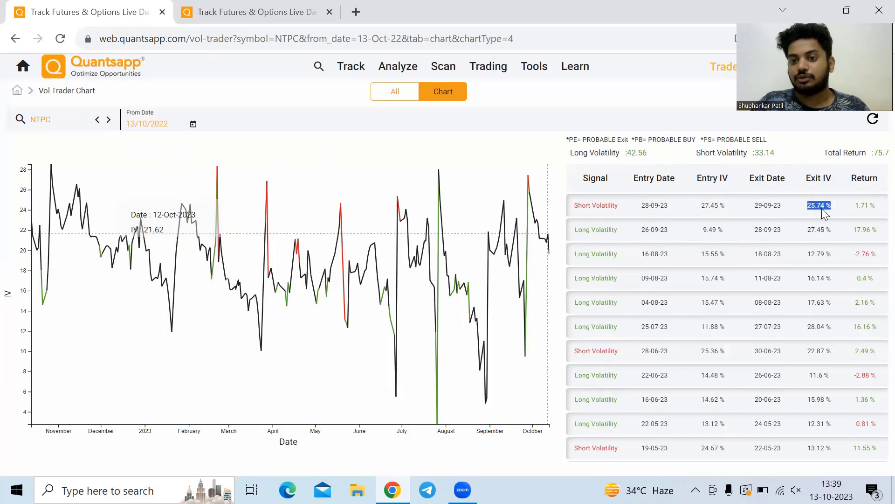
left_click_drag(875, 214, 856, 215)
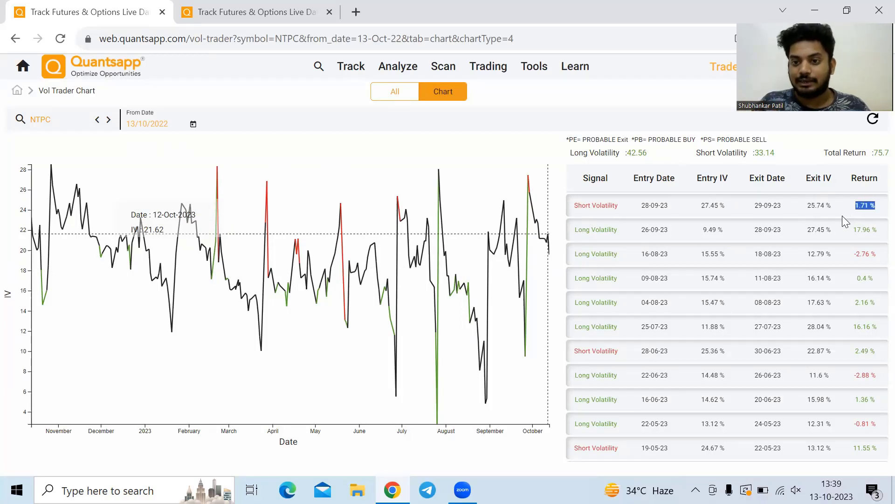
left_click_drag(620, 206, 569, 214)
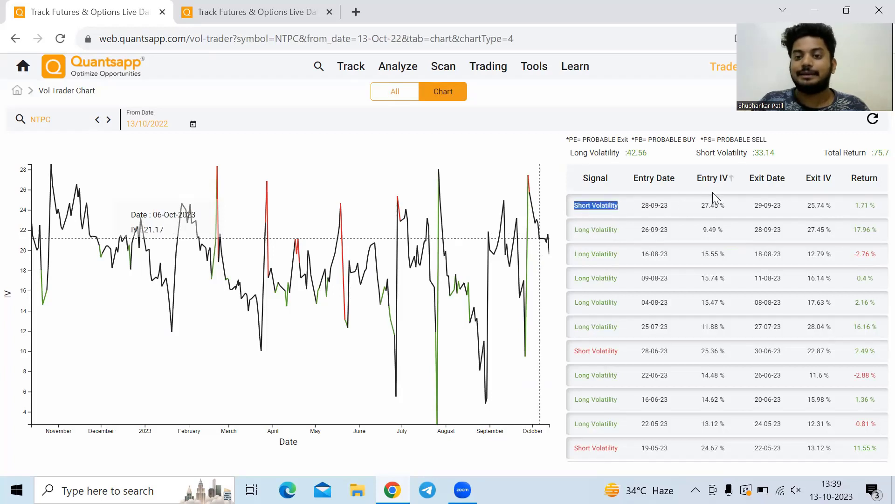
left_click(875, 211, "shift")
left_click_drag(875, 210, 854, 217)
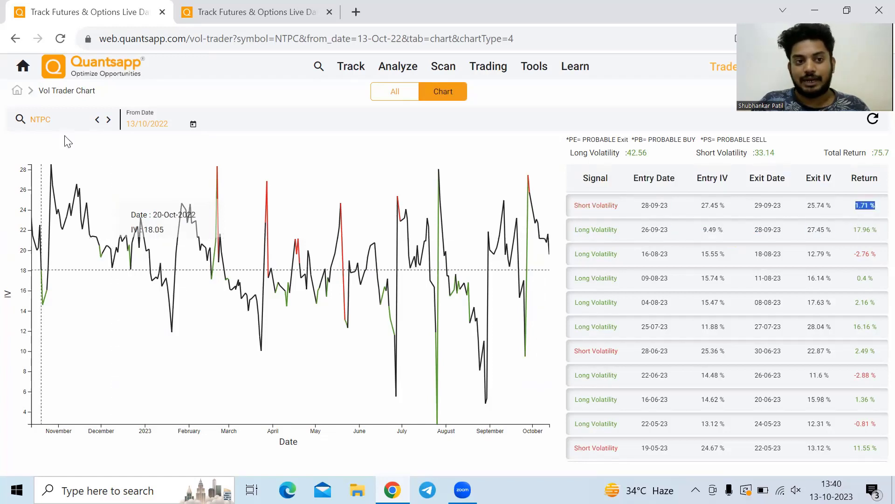
left_click(406, 92)
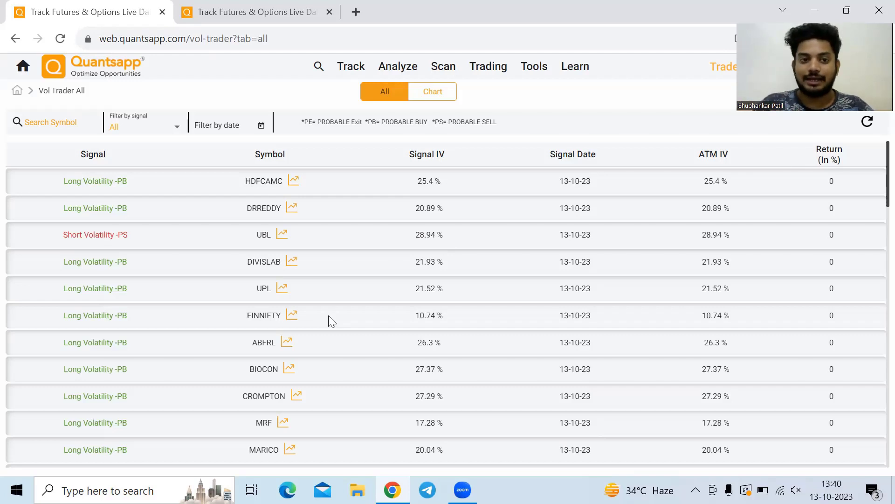
Return to the home dashboard with its Synopsis, option chain and intraday movers panels
left_click(28, 73)
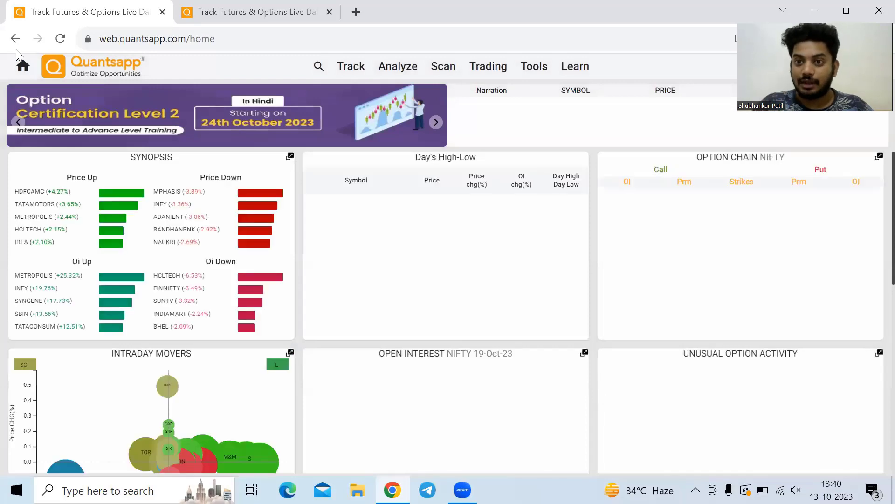